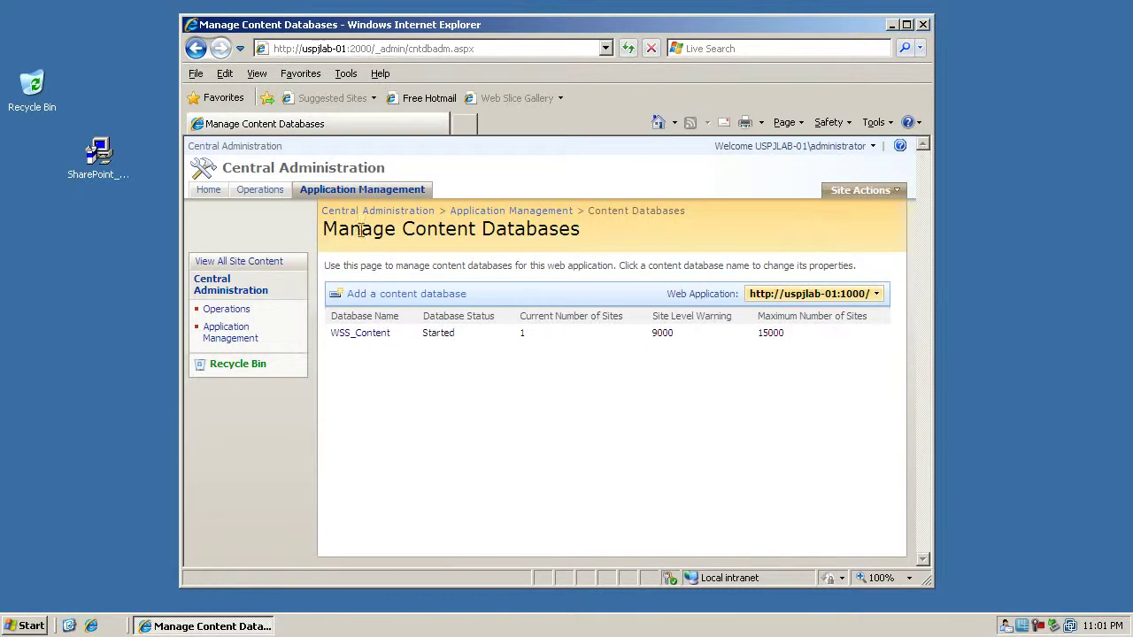
# Go back to the Central Administration Home page with its three pending administrator tasks
pyautogui.click(205, 190)
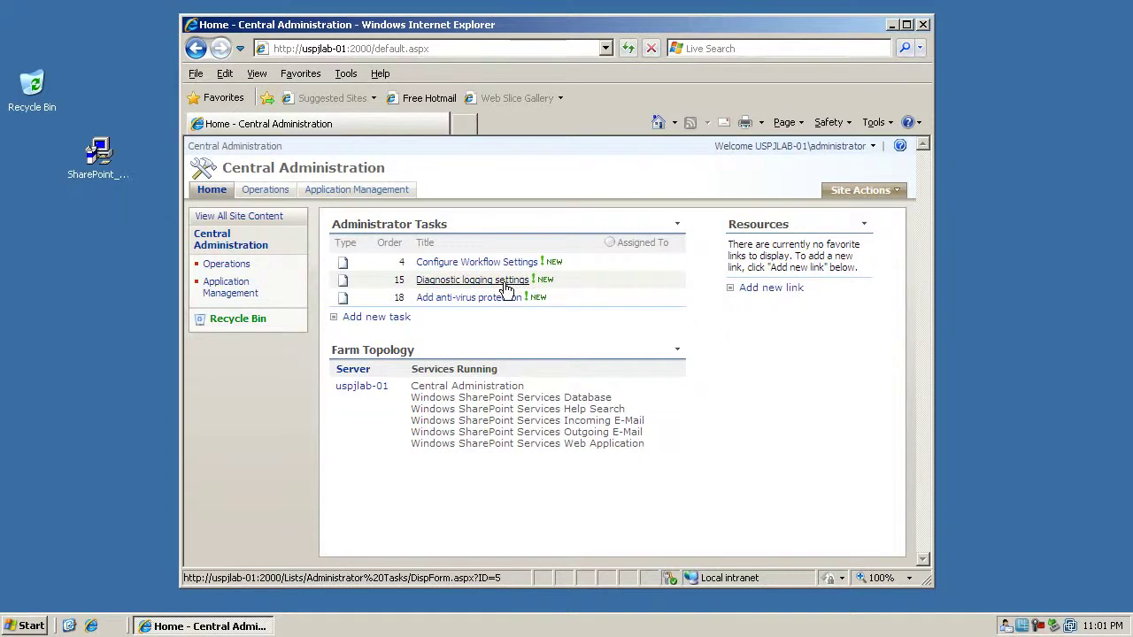
# Open 'Configure diagnostic logging' from the Diagnostic logging settings task and bring its trace log options into view
pyautogui.click(506, 282)
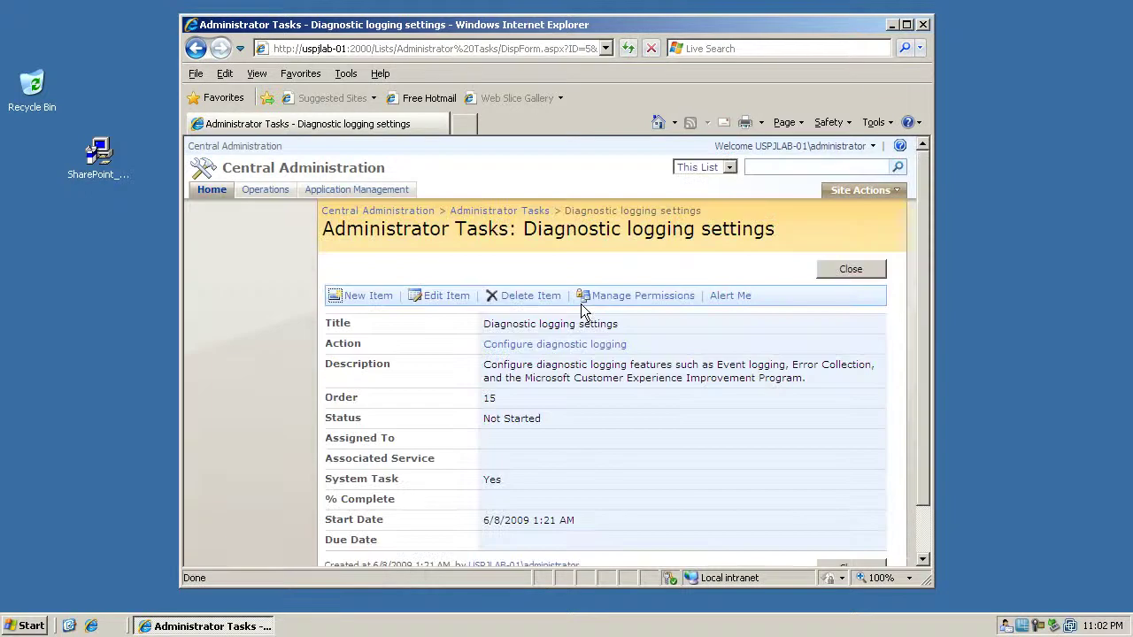
pyautogui.click(569, 347)
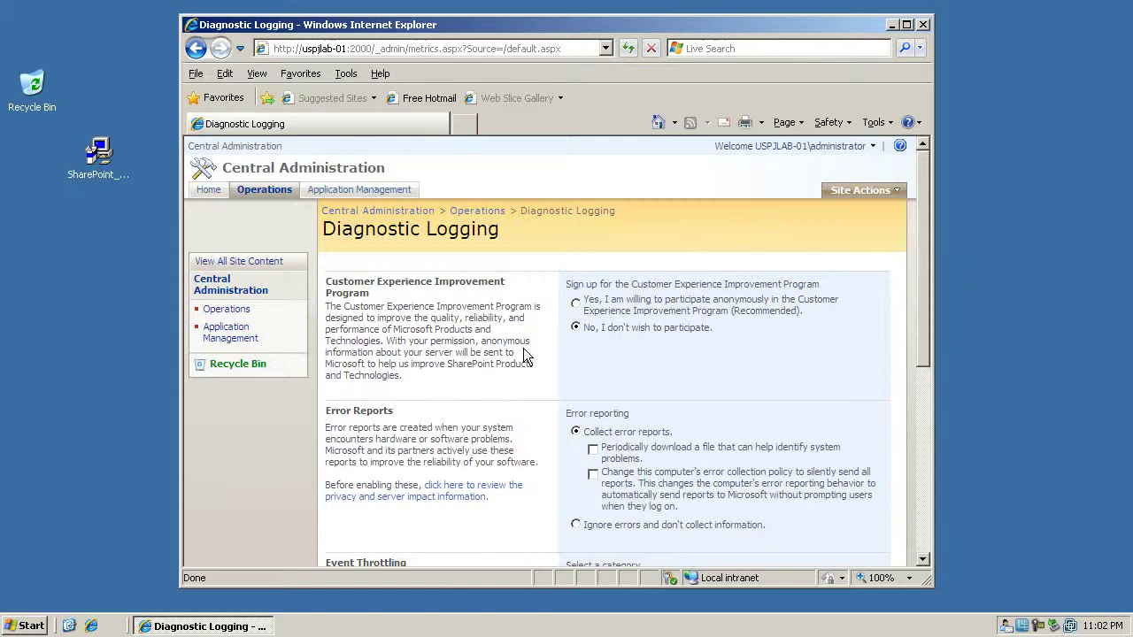
pyautogui.scroll(-3, 523, 355)
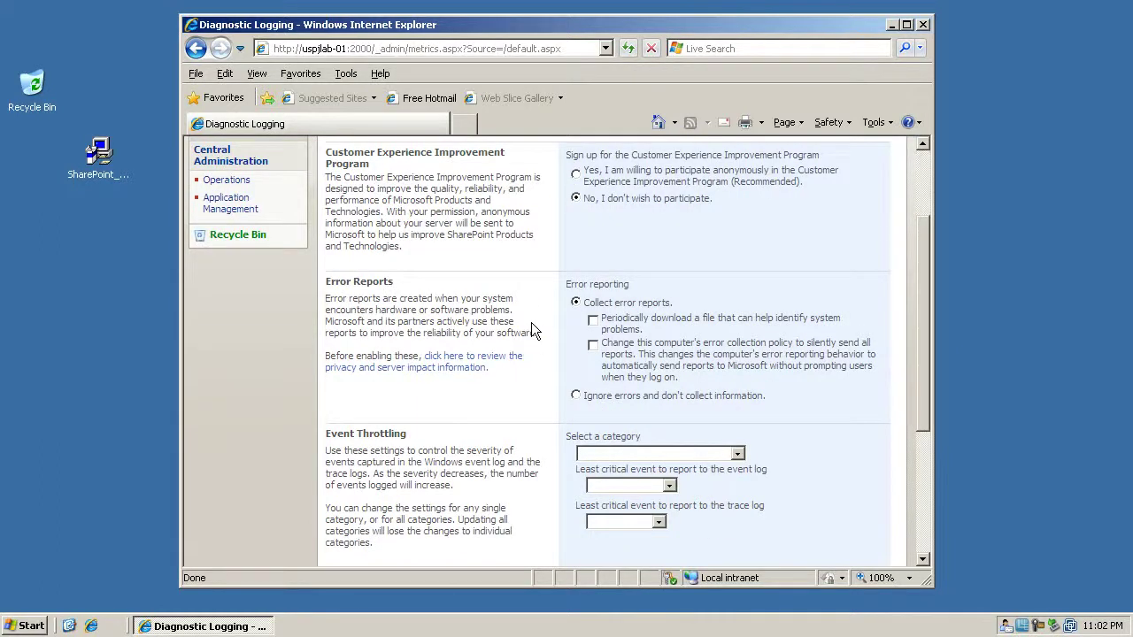
pyautogui.scroll(-3, 531, 330)
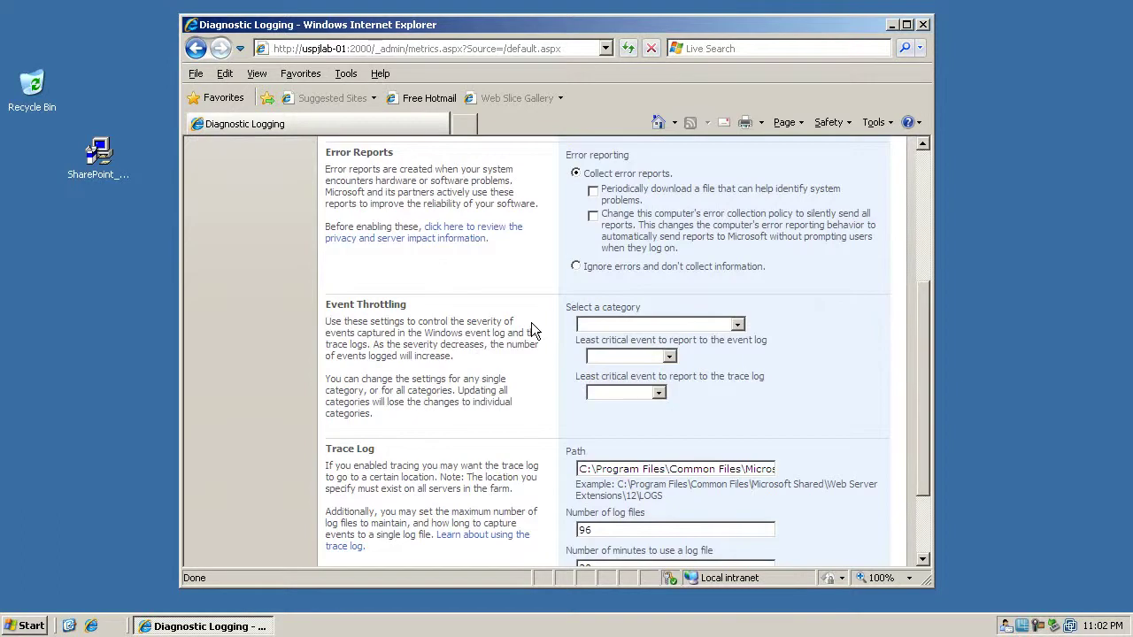
pyautogui.scroll(-2, 531, 326)
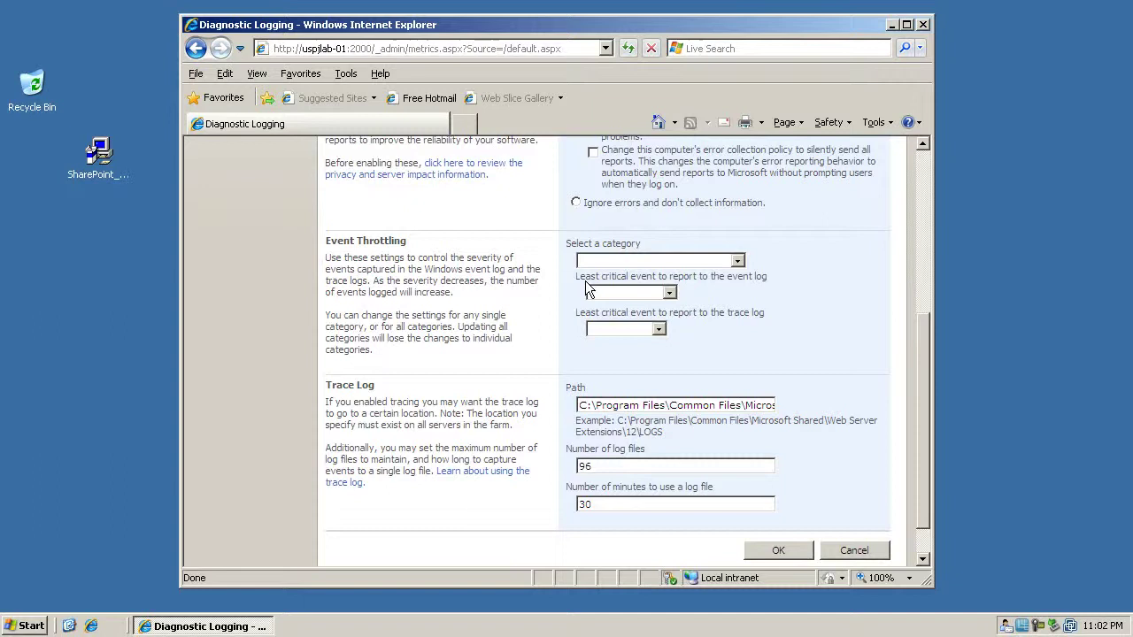
# Choose All as the event throttling category
pyautogui.click(683, 258)
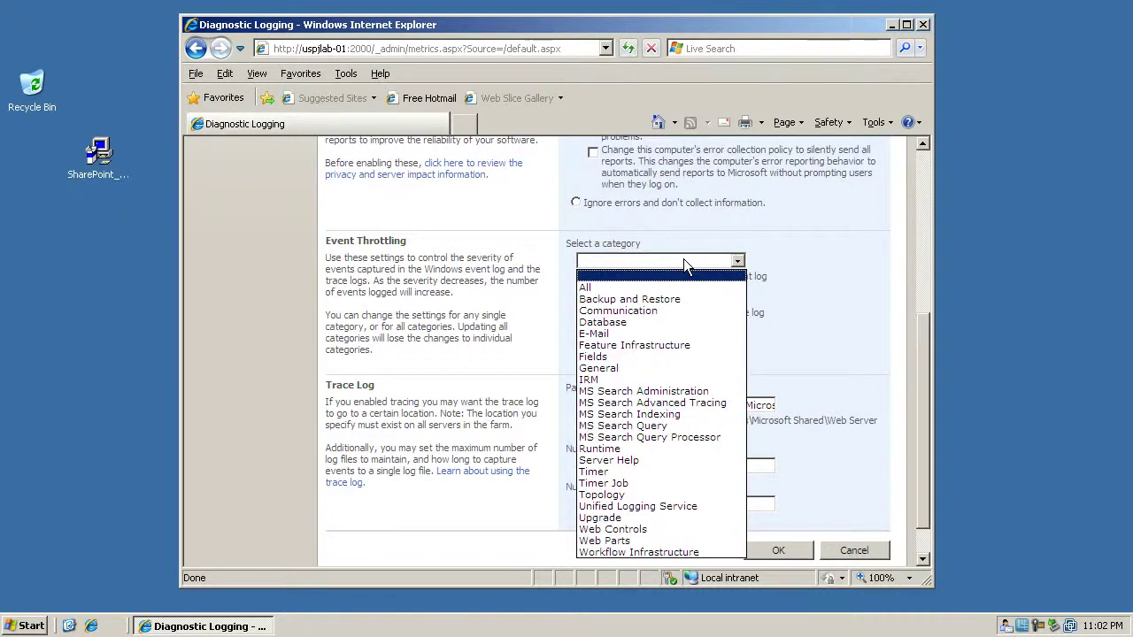
pyautogui.click(664, 285)
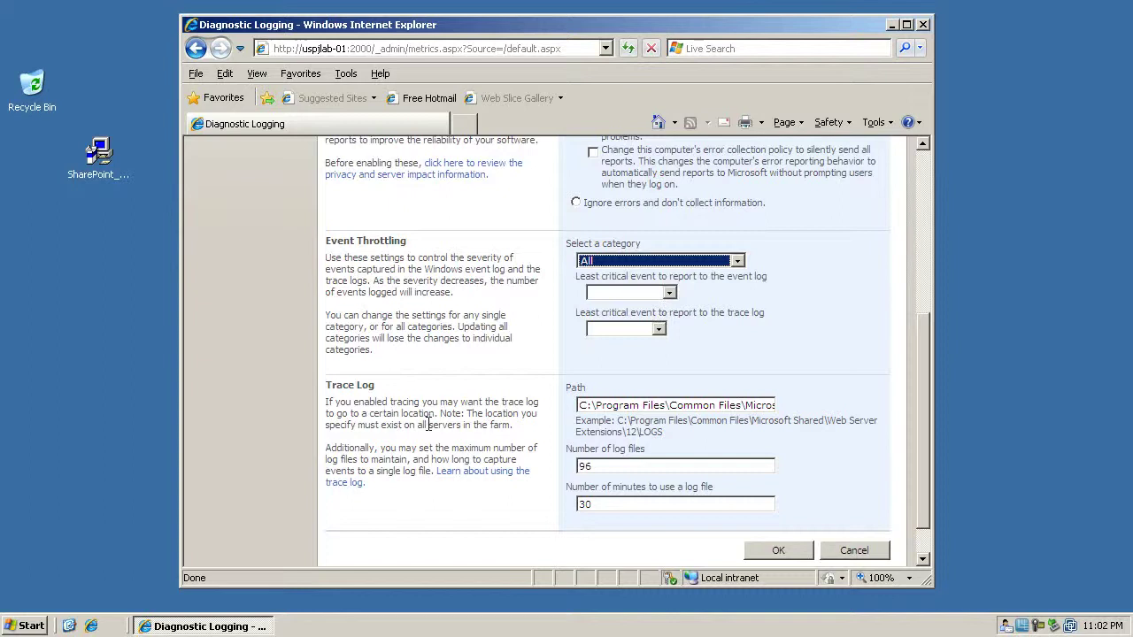
pyautogui.click(25, 626)
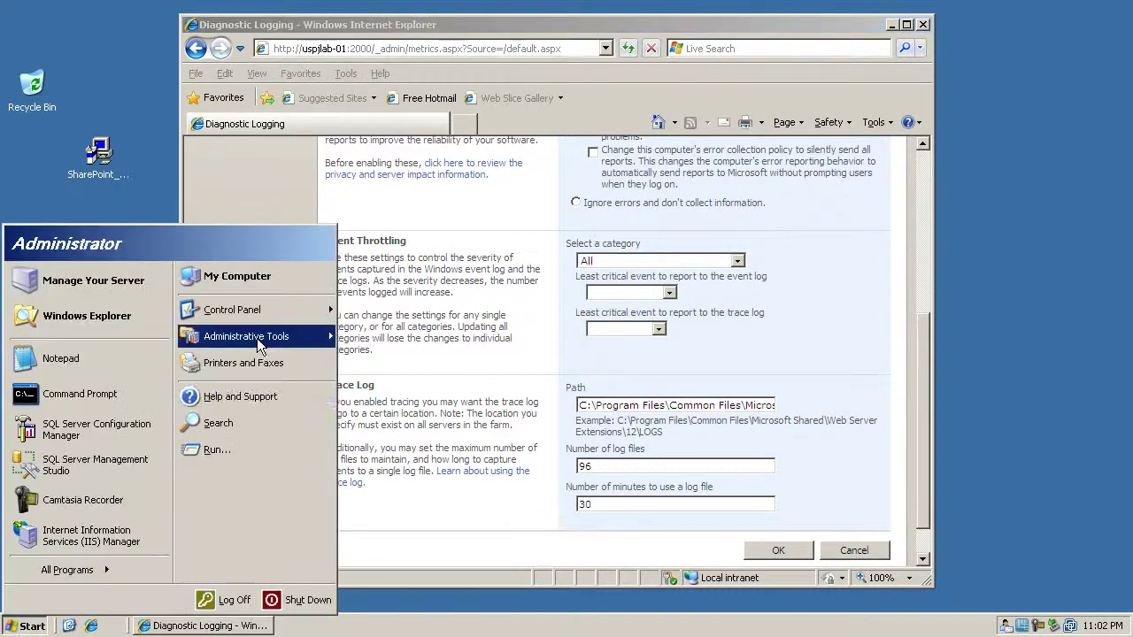
pyautogui.moveTo(258, 338)
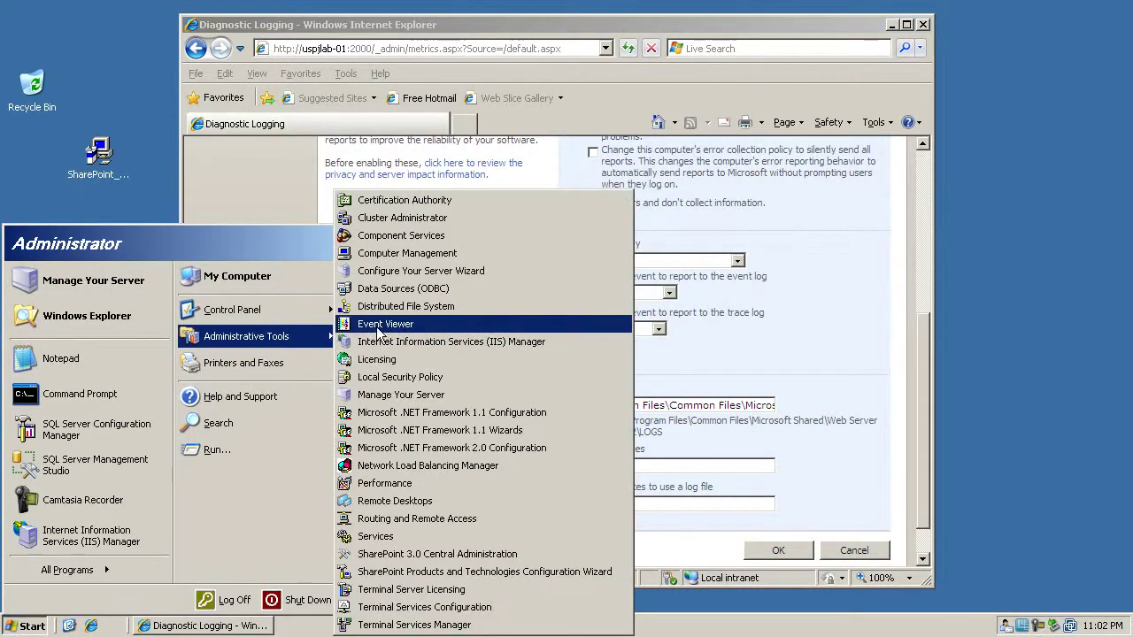
pyautogui.click(746, 285)
pyautogui.click(670, 293)
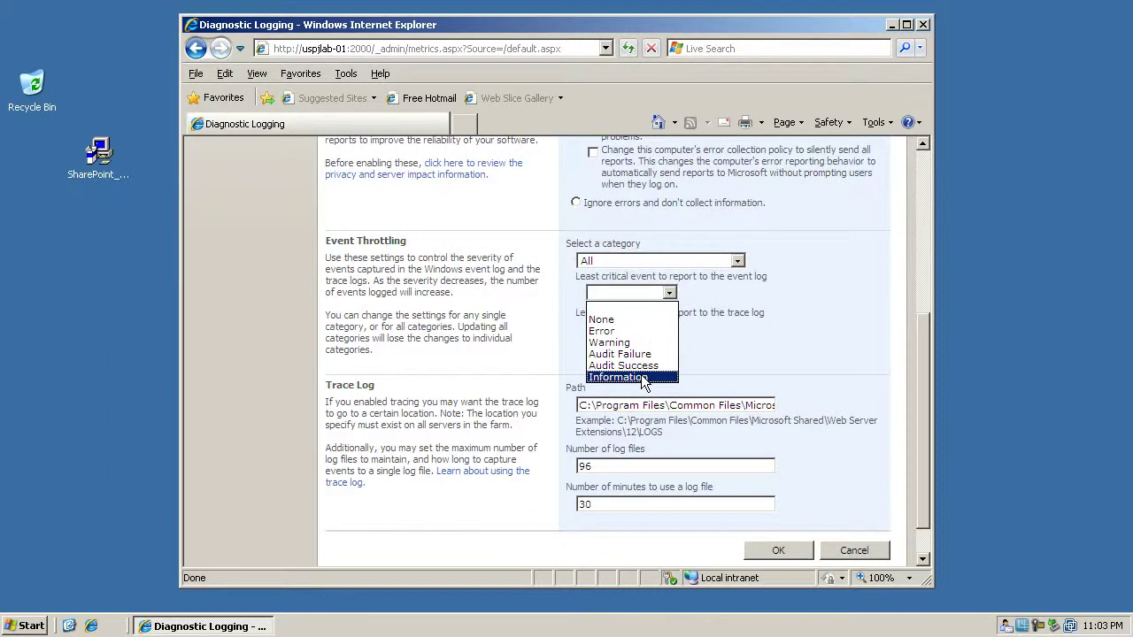
# Set the least critical event log level to Error and the trace log level to Medium
pyautogui.click(609, 330)
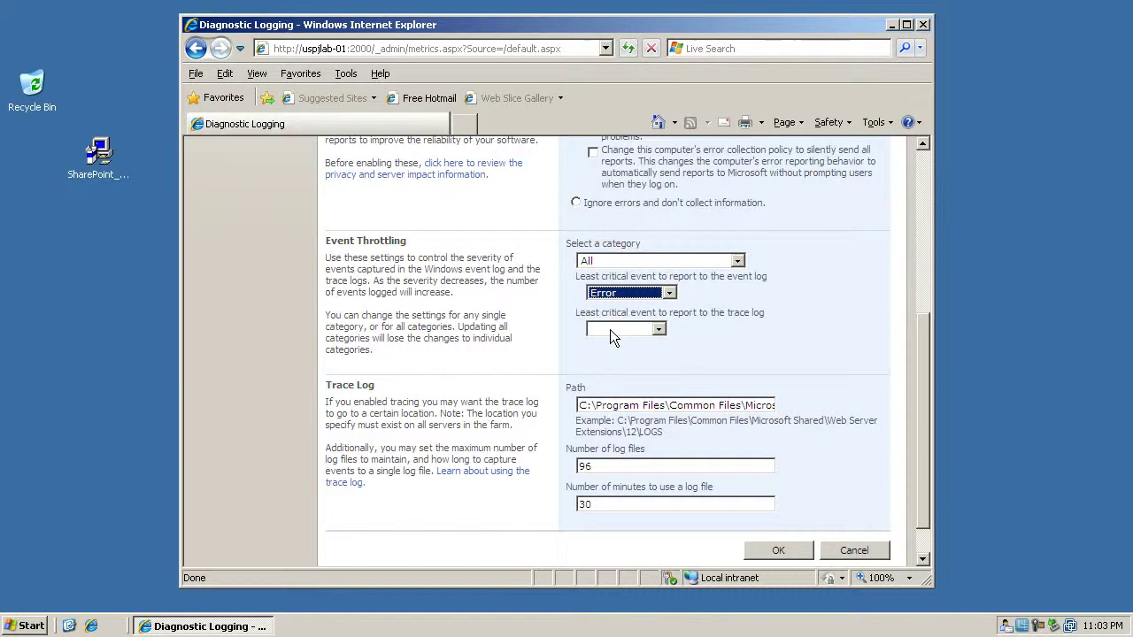
pyautogui.click(610, 329)
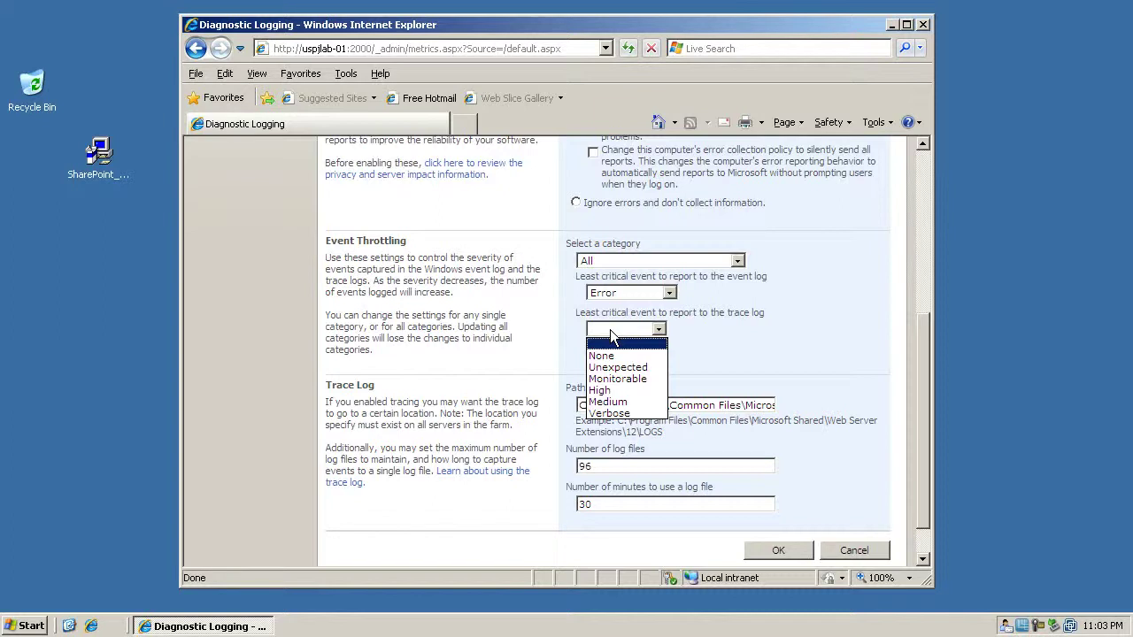
pyautogui.click(634, 405)
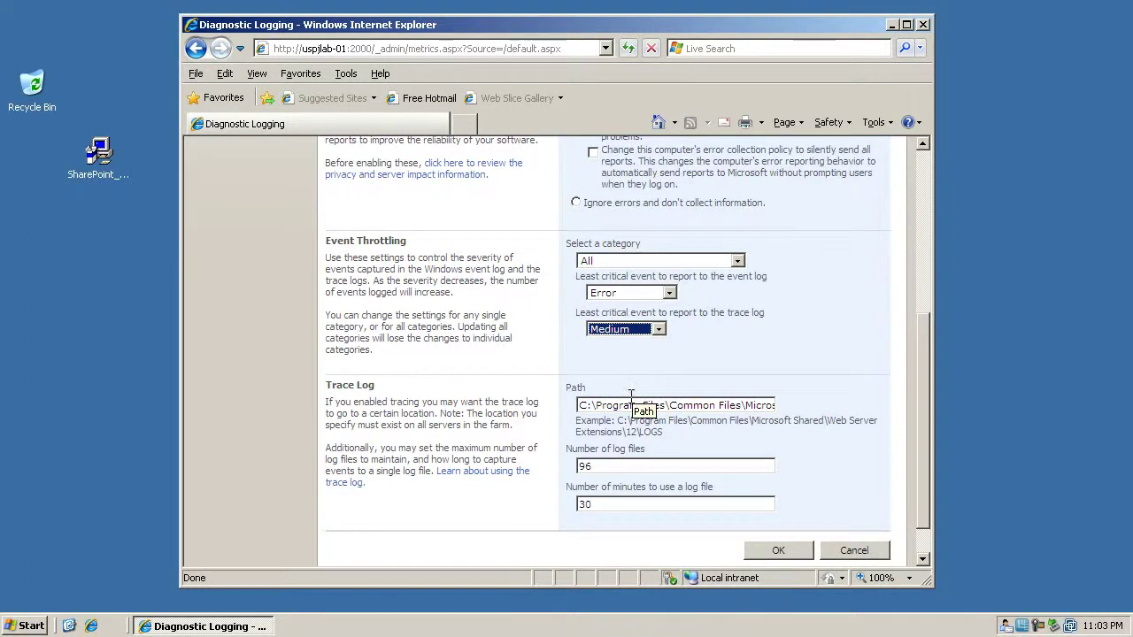
pyautogui.click(505, 343)
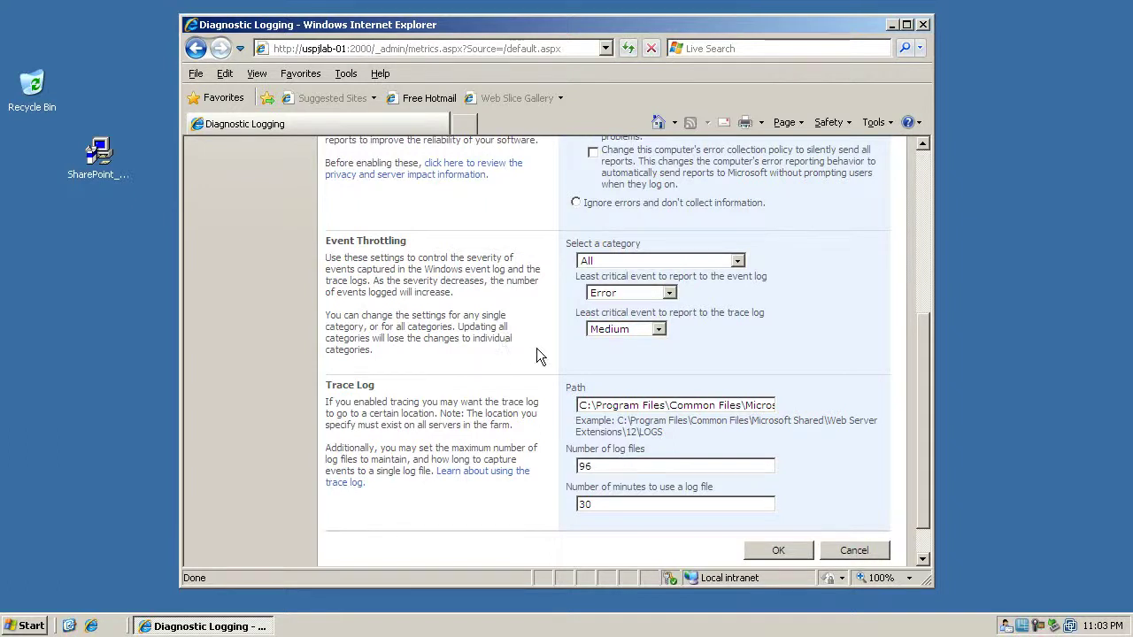
# Keep 5 trace log files of 5 minutes each and save the diagnostic logging settings
pyautogui.scroll(-1, 537, 348)
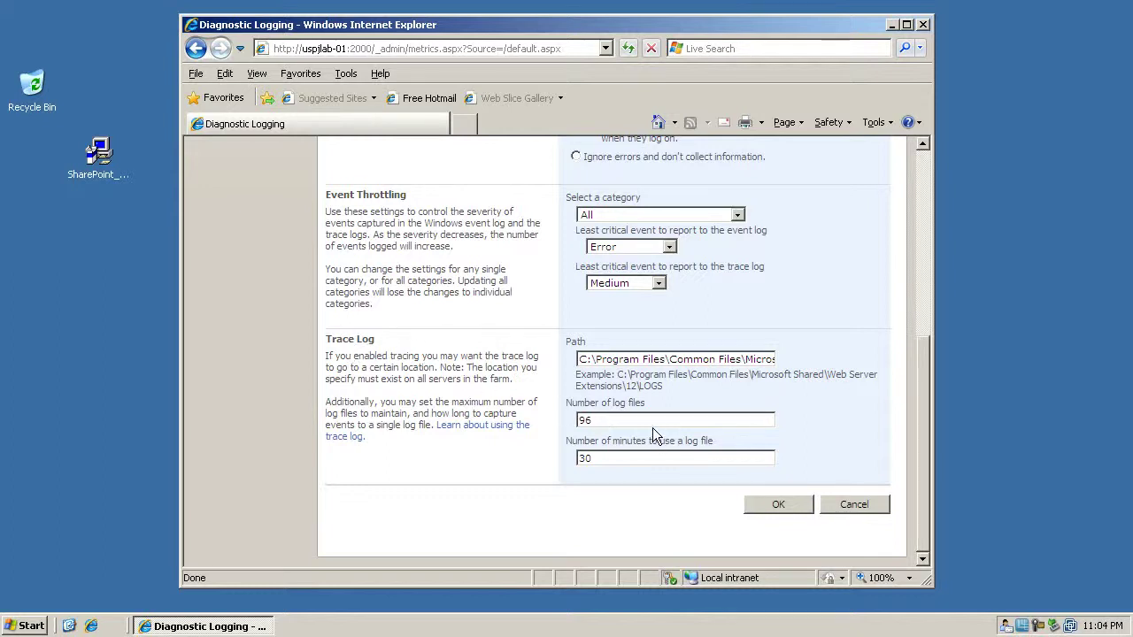
pyautogui.moveTo(611, 420); pyautogui.dragTo(561, 409)
pyautogui.write('5')
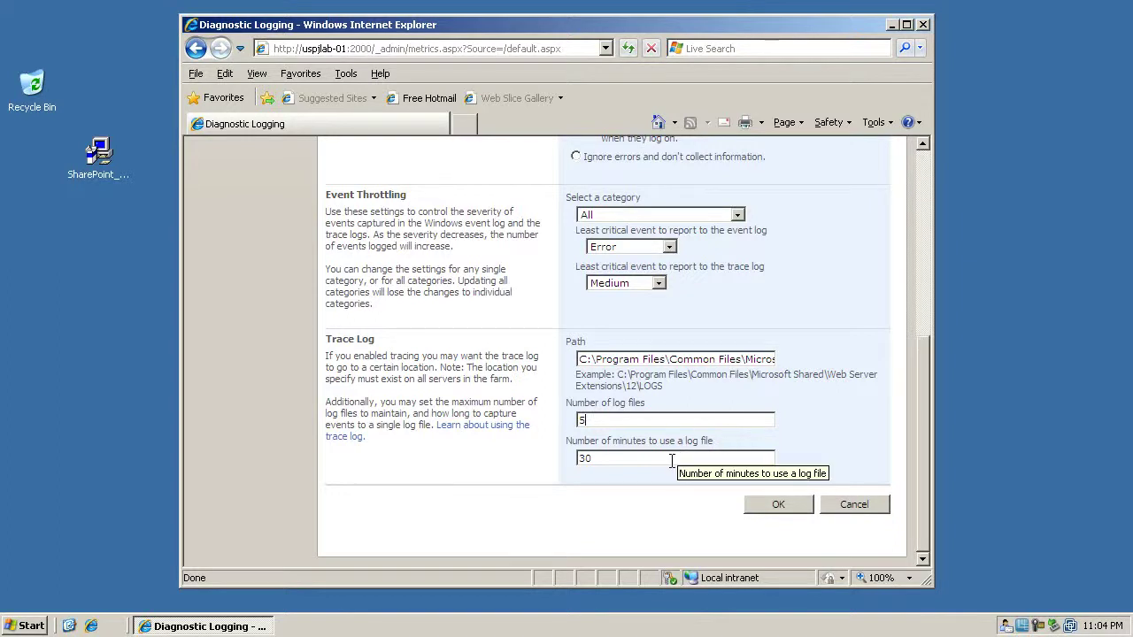
pyautogui.moveTo(659, 459); pyautogui.dragTo(557, 469)
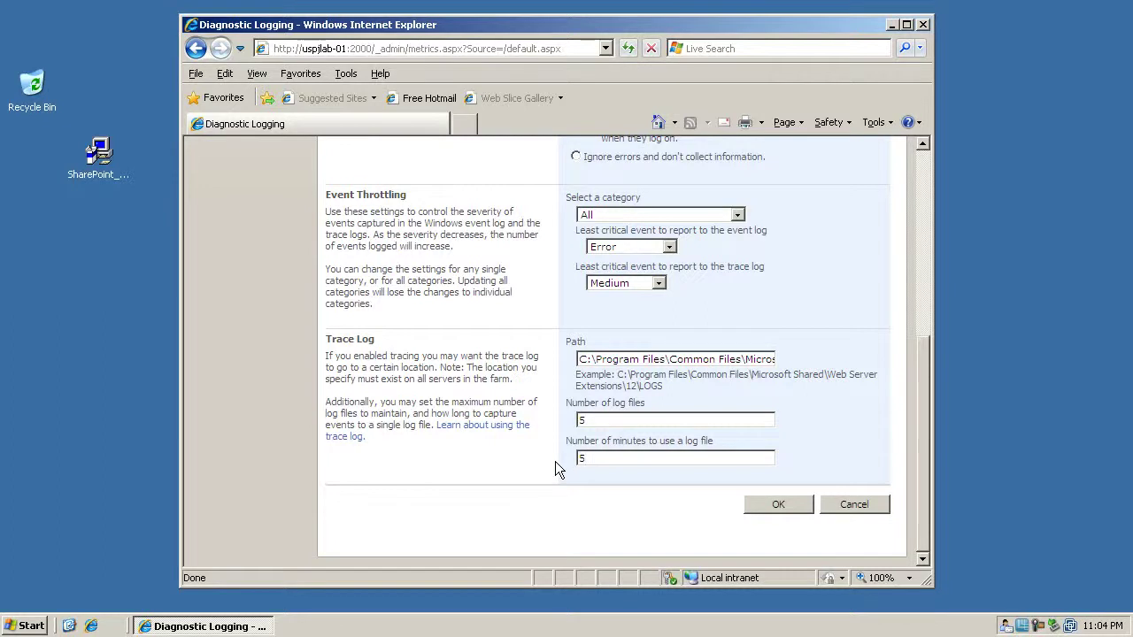
pyautogui.click(783, 503)
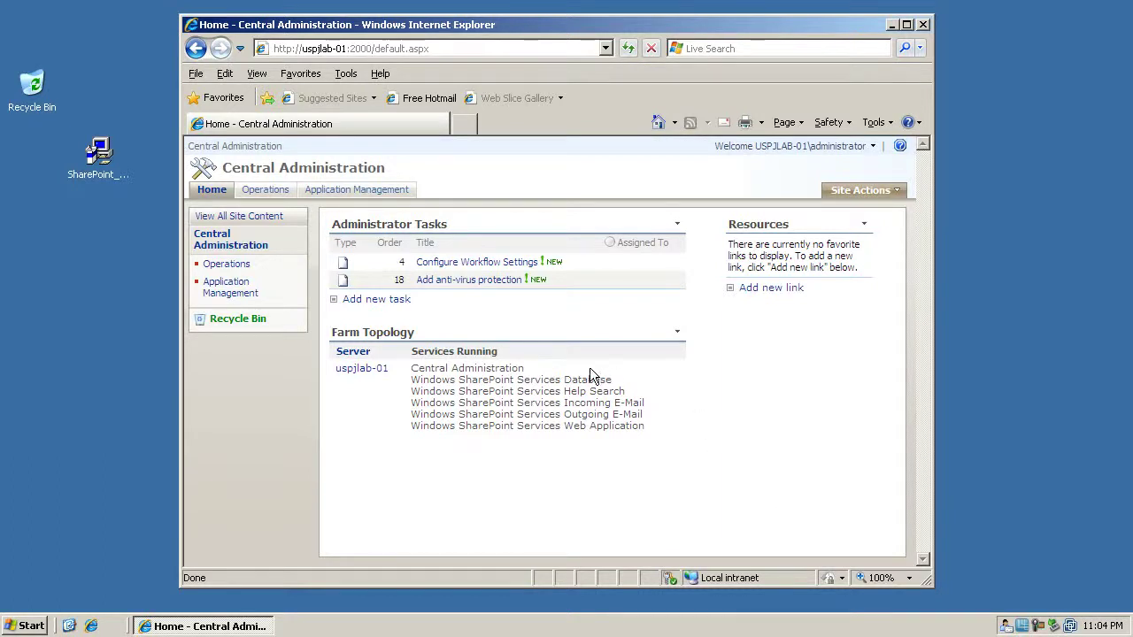
# Save the unchanged antivirus settings (300-second timeout, 5 threads) from the anti-virus protection task
pyautogui.click(488, 283)
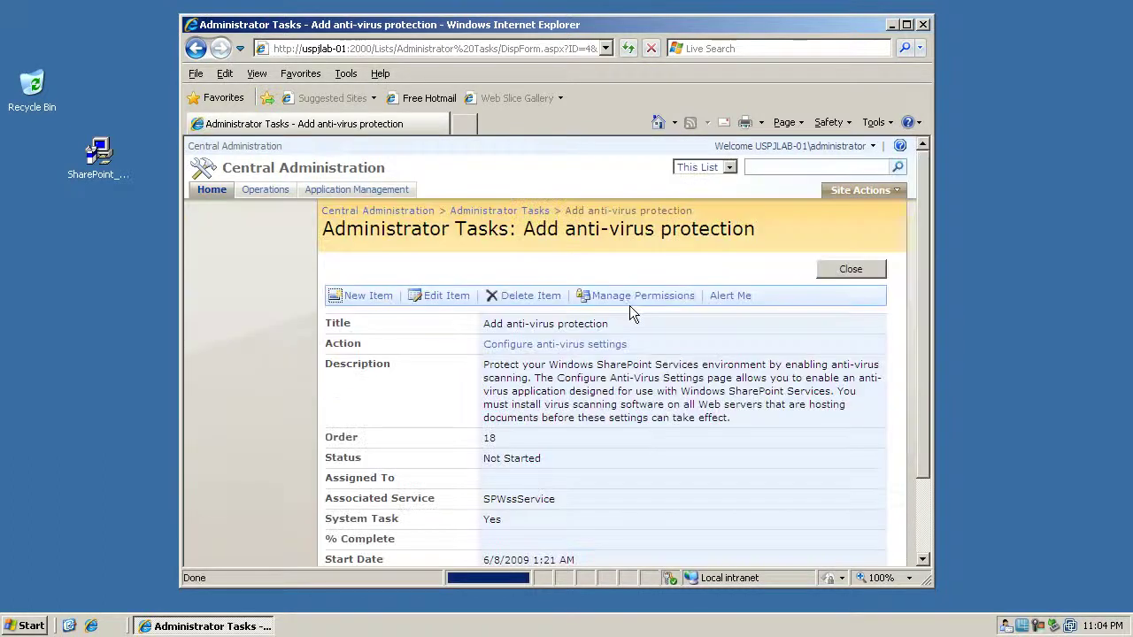
pyautogui.click(551, 345)
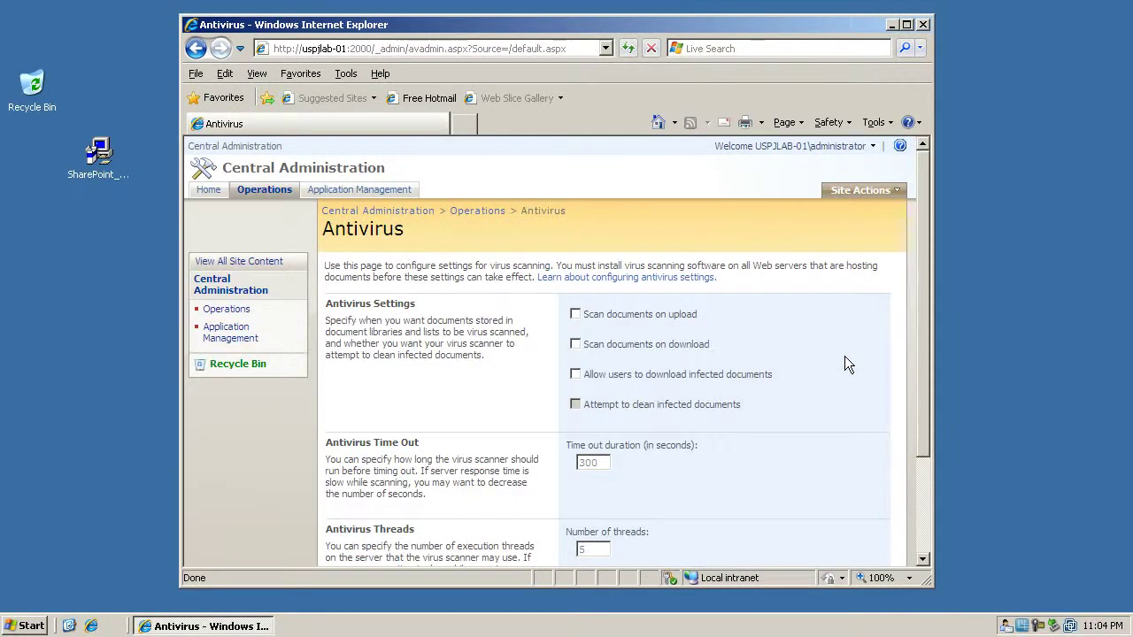
pyautogui.scroll(-3, 844, 356)
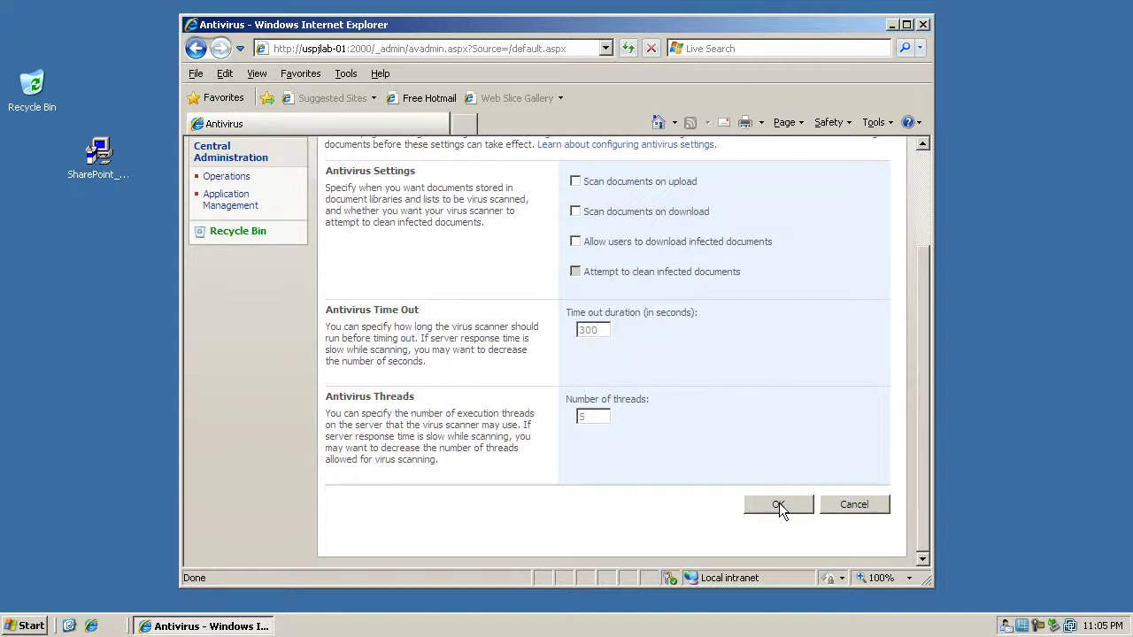
pyautogui.click(779, 505)
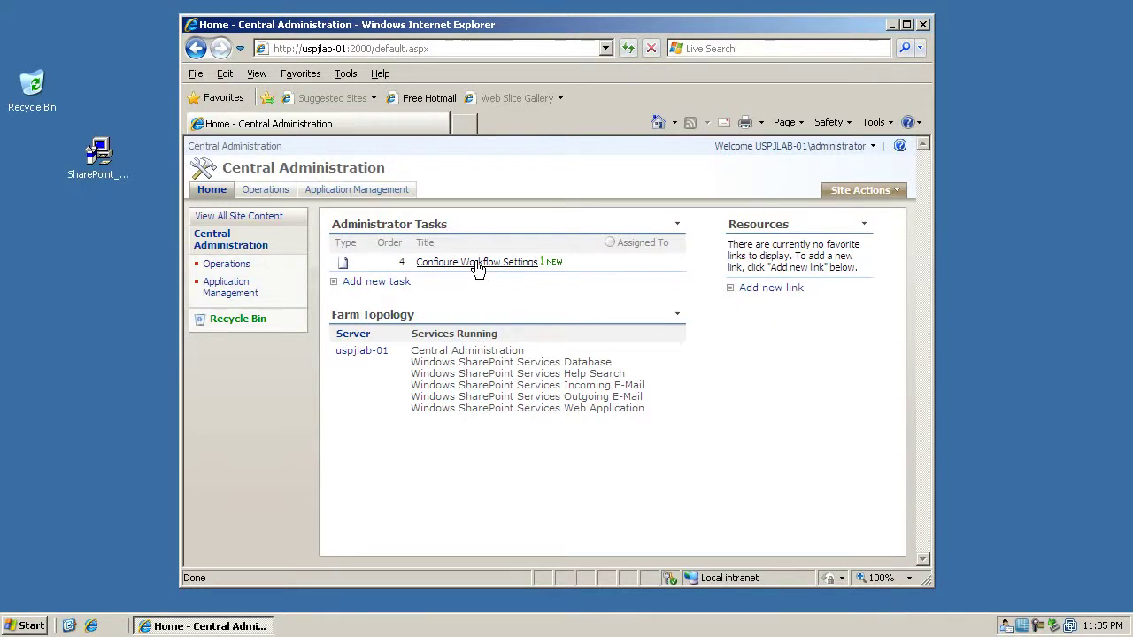
pyautogui.click(476, 263)
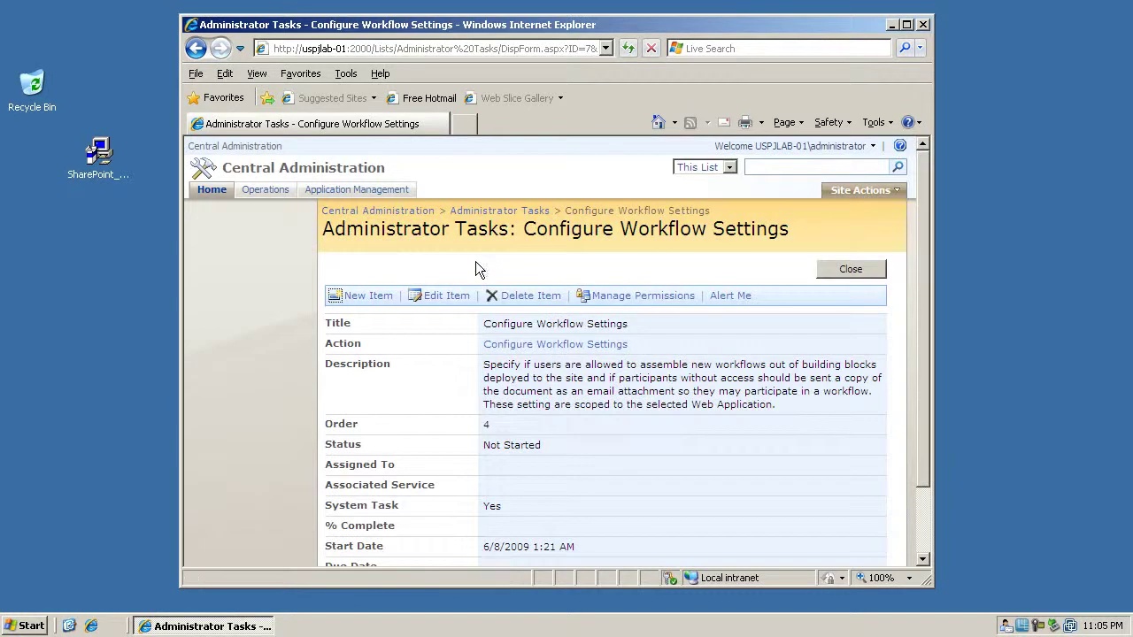
pyautogui.click(574, 350)
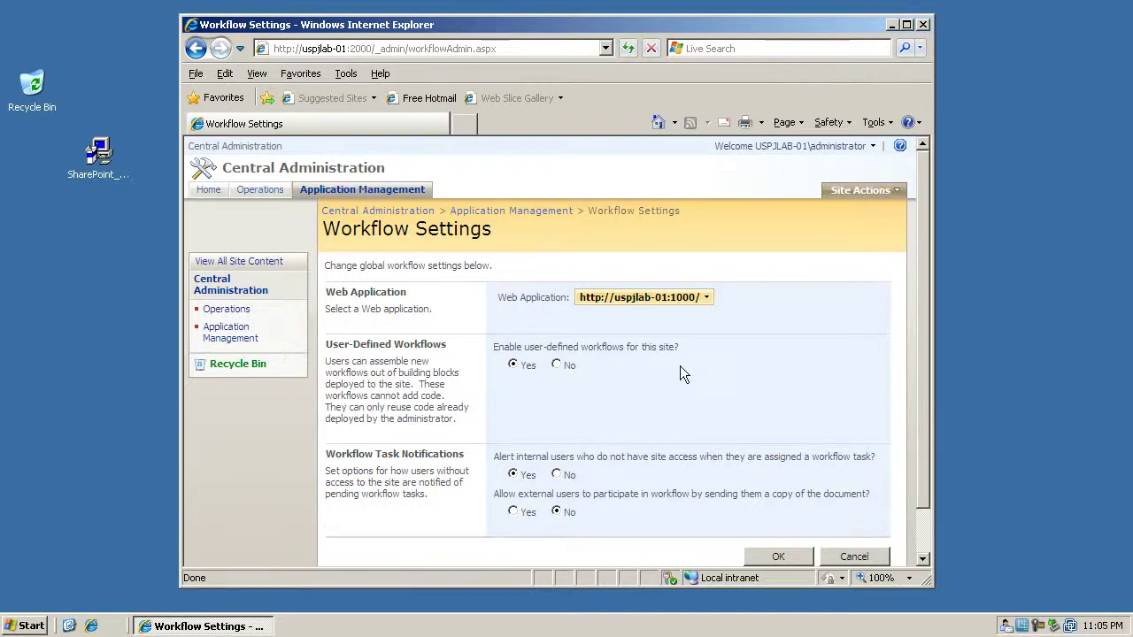
pyautogui.scroll(-1, 678, 368)
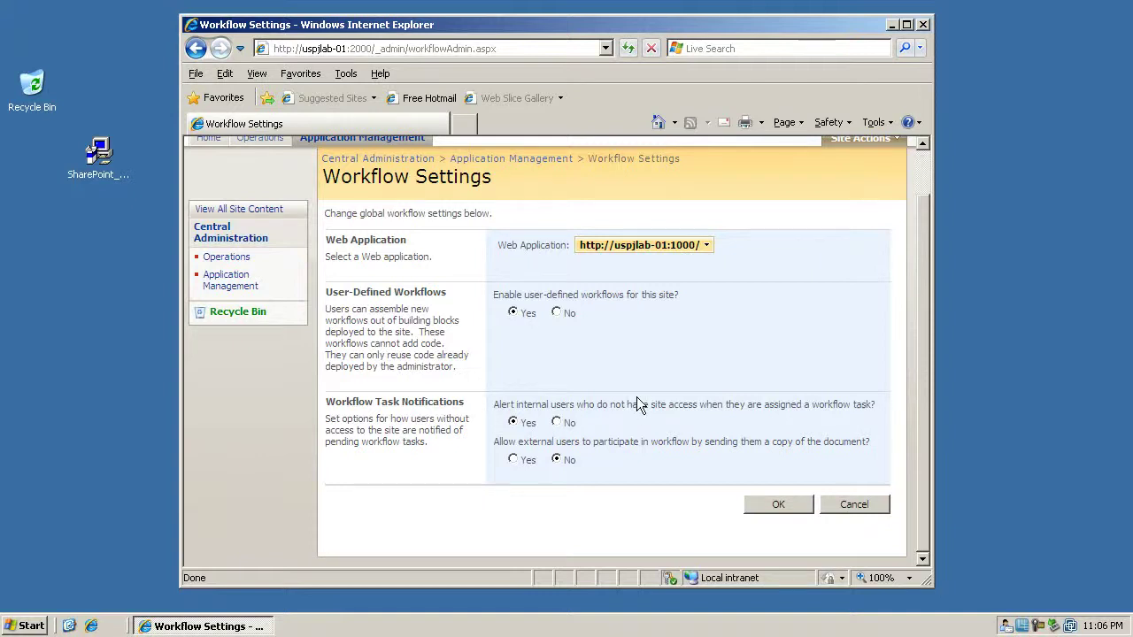
# Save the workflow settings, then delete the Configure Workflow Settings task to the Recycle Bin
pyautogui.click(787, 503)
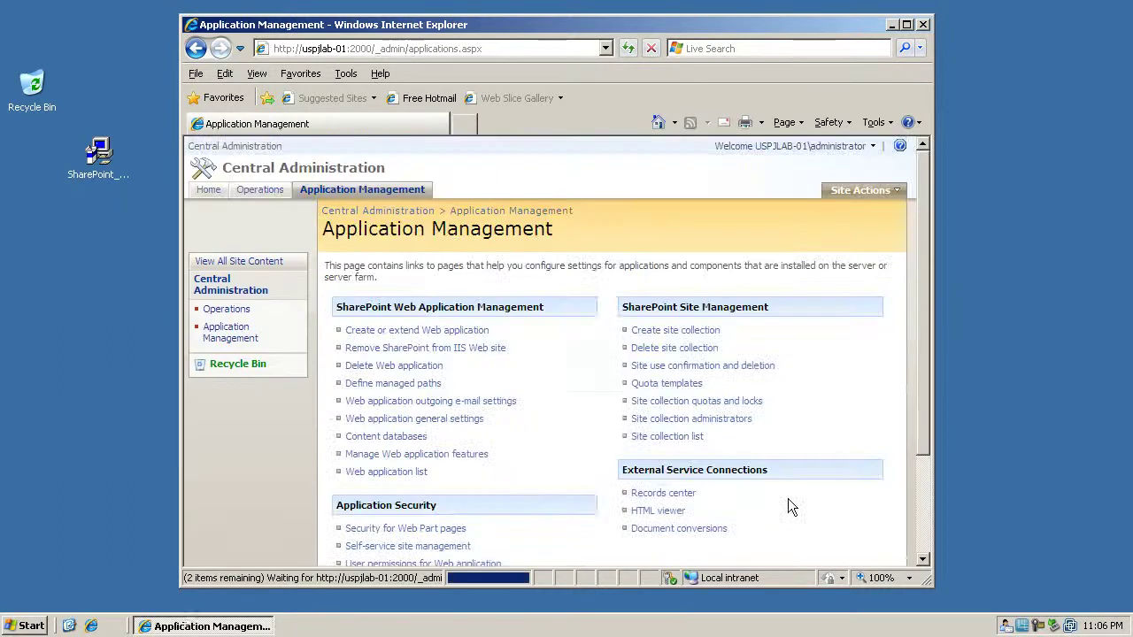
pyautogui.click(207, 192)
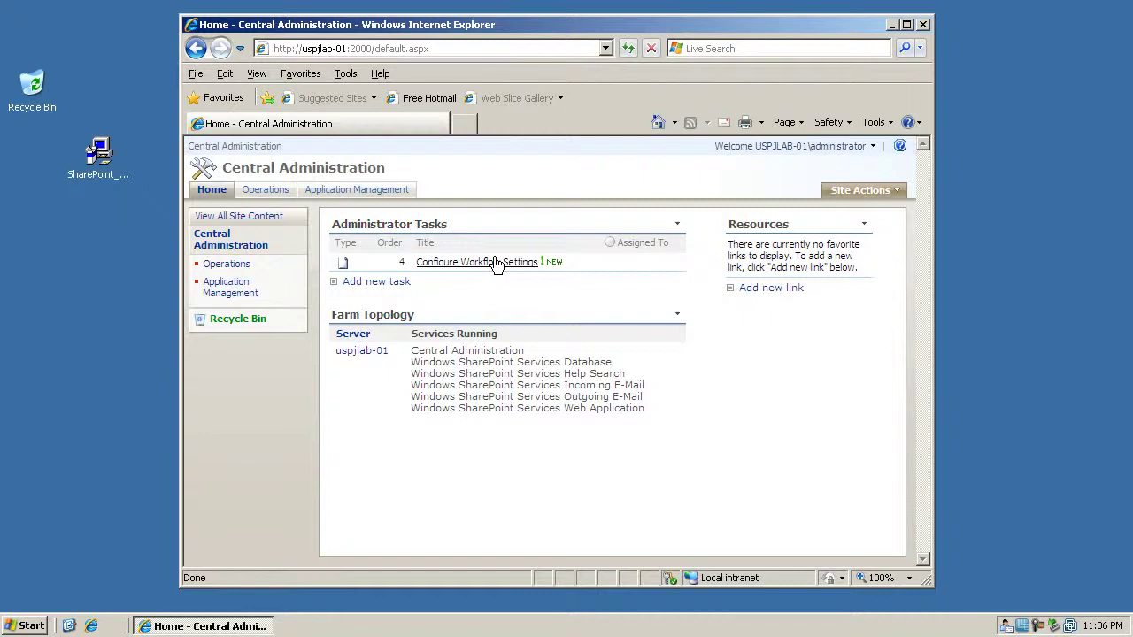
pyautogui.click(496, 262)
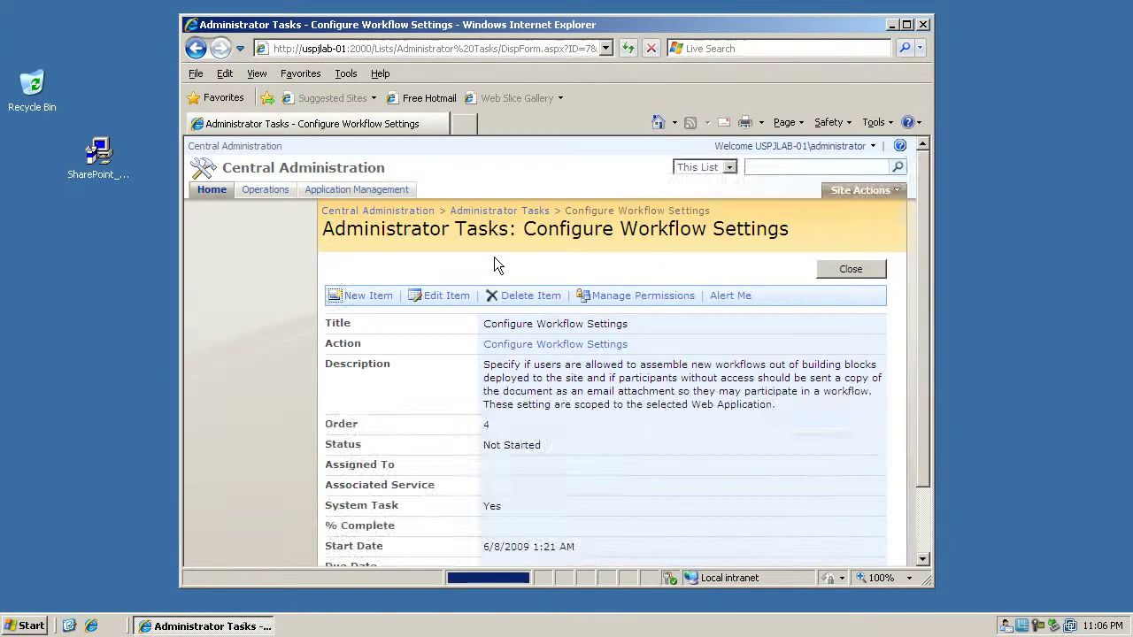
pyautogui.click(531, 296)
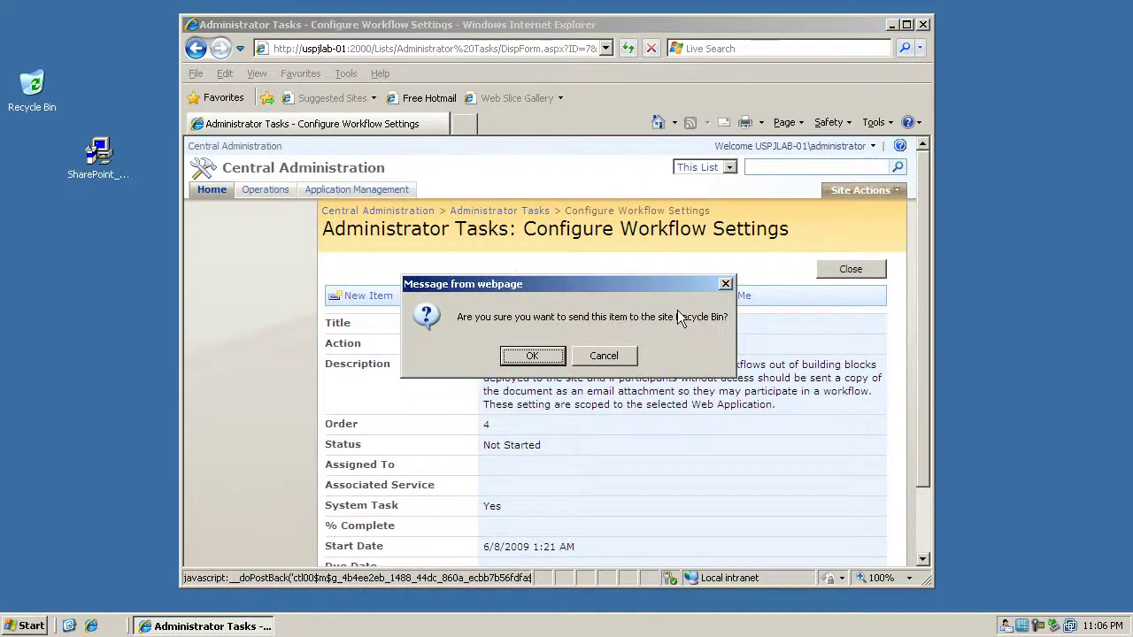
pyautogui.click(532, 356)
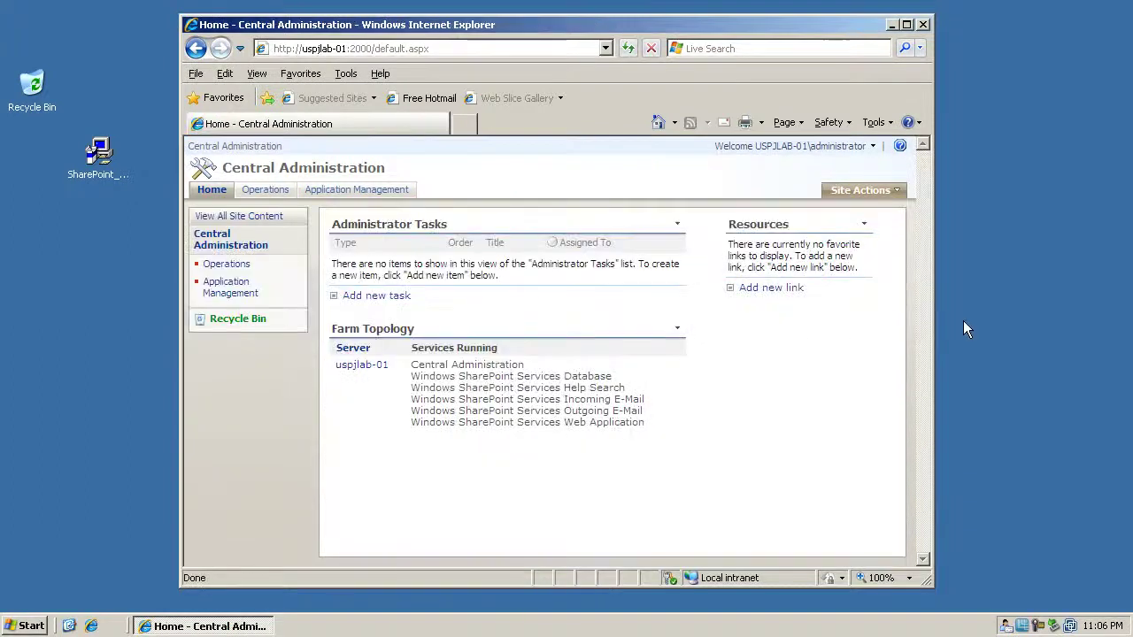